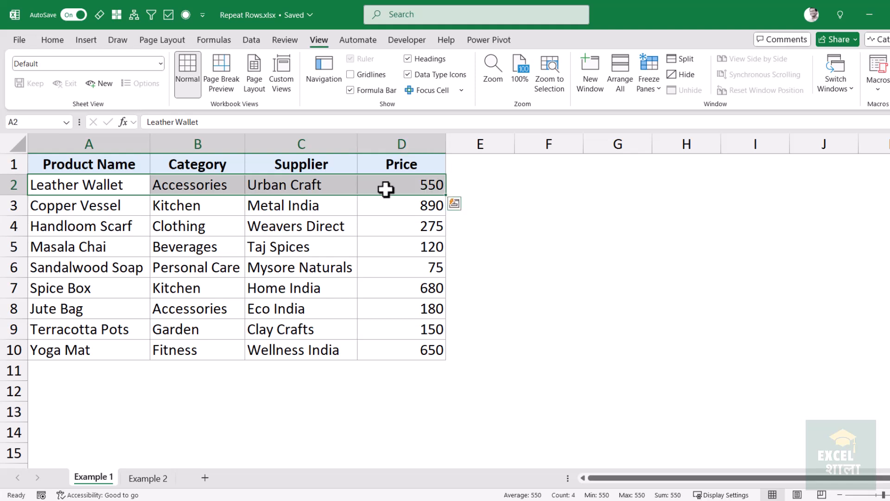
Examine the product rows on the Example 1 and Example 2 sheets, including the Units Required values for the first two products.
{"action": "left_click", "coordinate": [117, 186]}
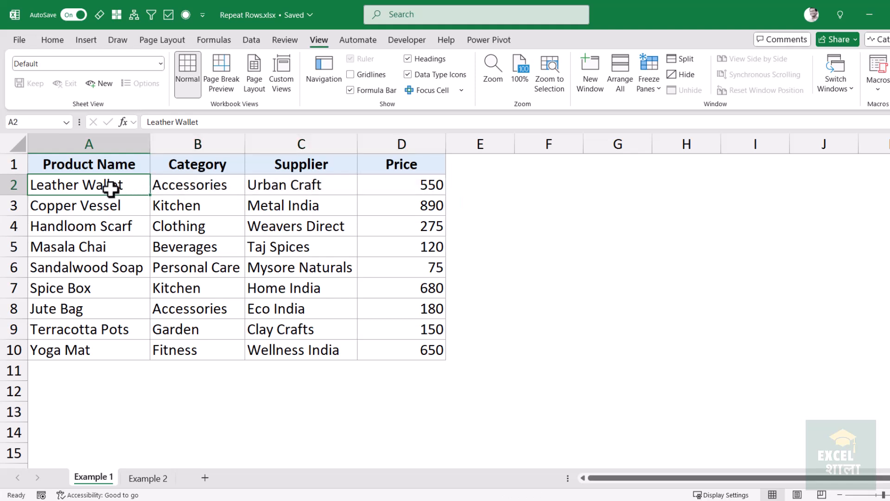
{"action": "left_click", "coordinate": [107, 207]}
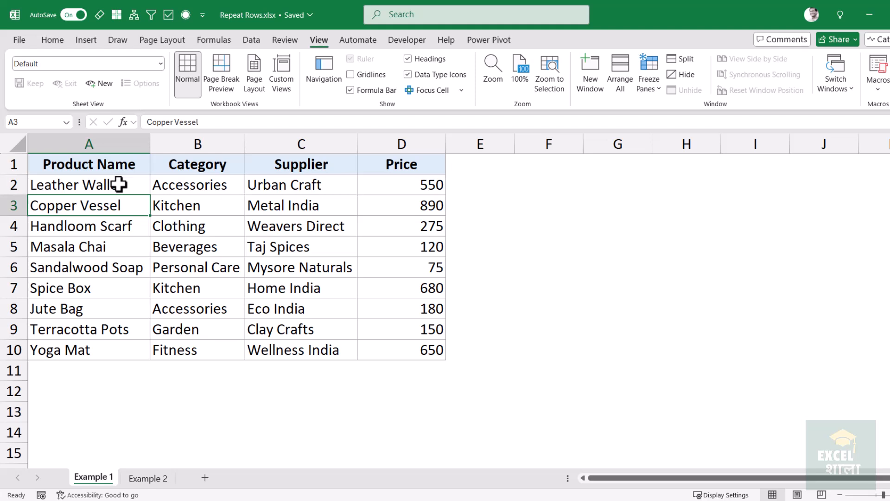
{"action": "left_click", "coordinate": [148, 478]}
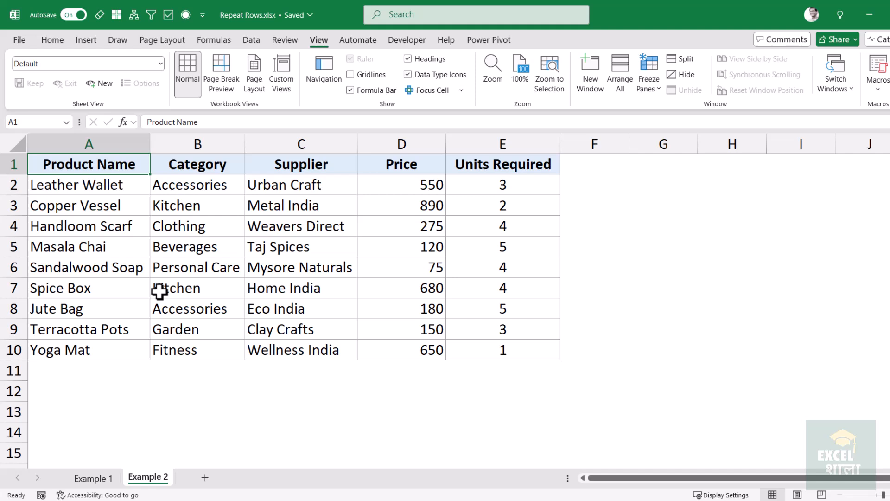
{"action": "left_click", "coordinate": [488, 185]}
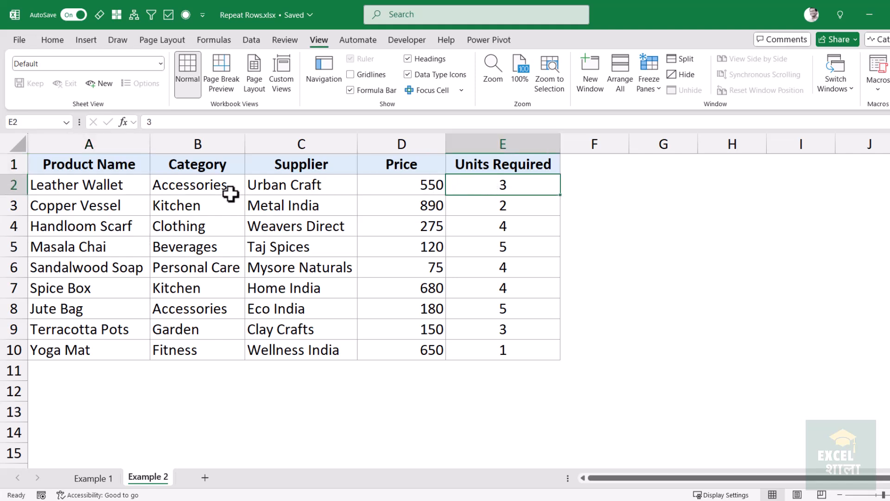
{"action": "left_click_drag", "start_coordinate": [114, 187], "coordinate": [478, 186]}
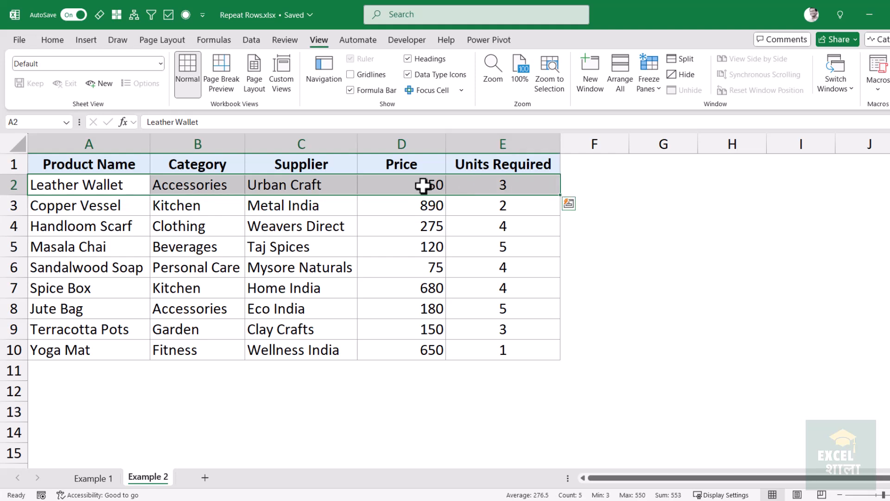
{"action": "left_click_drag", "start_coordinate": [127, 204], "coordinate": [500, 210]}
{"action": "left_click", "coordinate": [500, 210]}
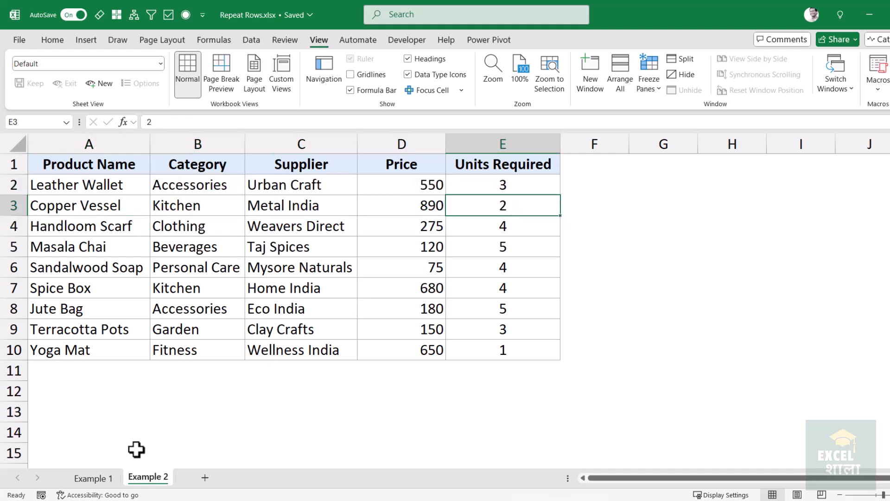
{"action": "left_click", "coordinate": [99, 478]}
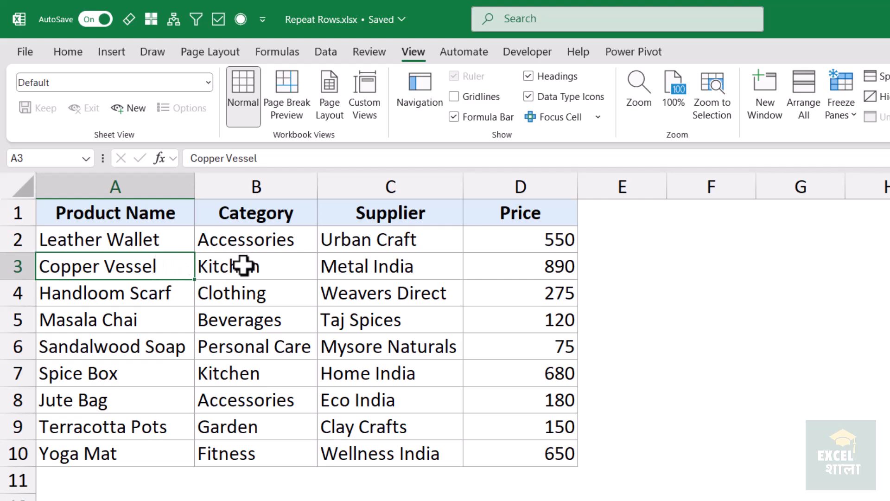
Convert the product data range A1:D10 on the Example 1 sheet into a table with headers.
{"action": "left_click", "coordinate": [326, 51]}
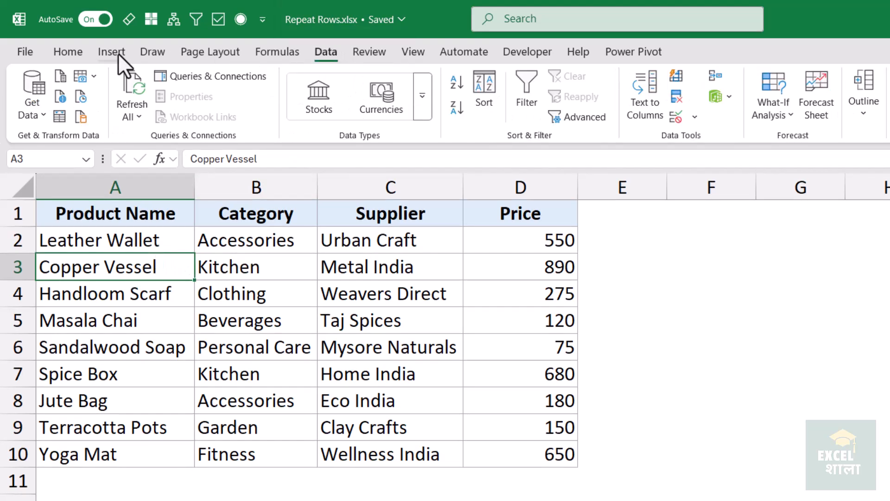
{"action": "left_click", "coordinate": [111, 51]}
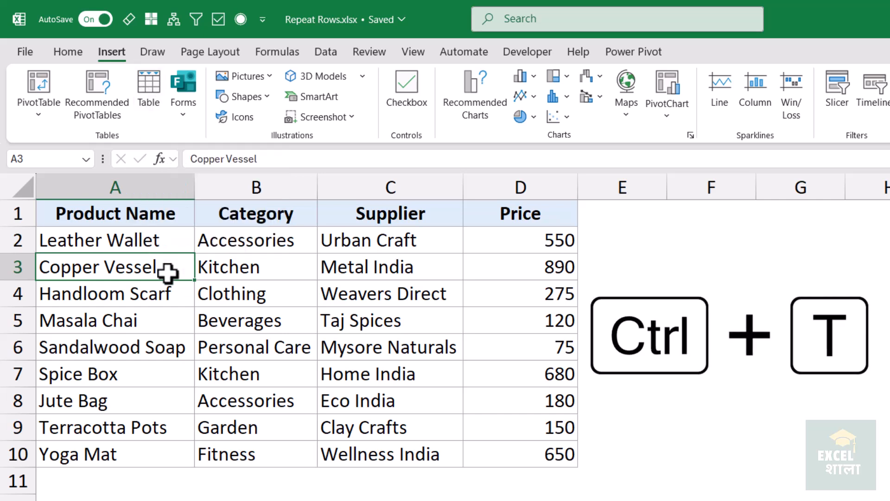
{"action": "key", "text": "ctrl+t"}
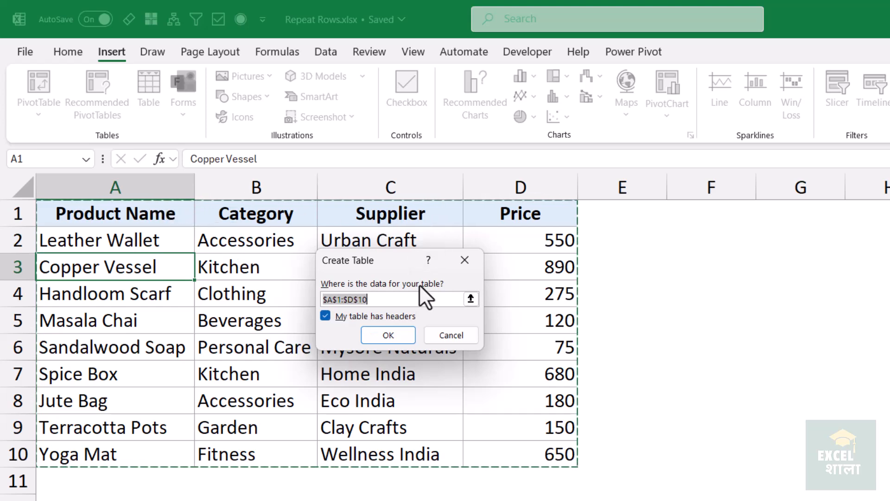
{"action": "left_click", "coordinate": [388, 335]}
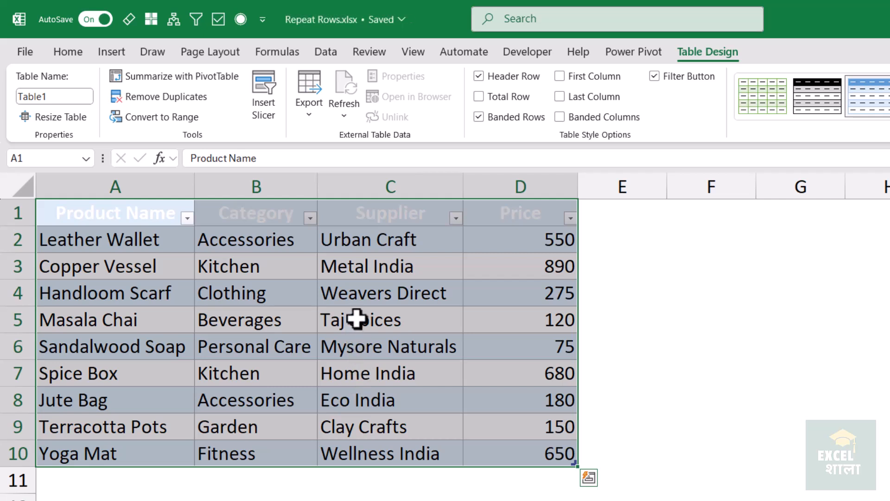
Load the new product table into the Power Query Editor as a table/range source.
{"action": "right_click", "coordinate": [276, 267]}
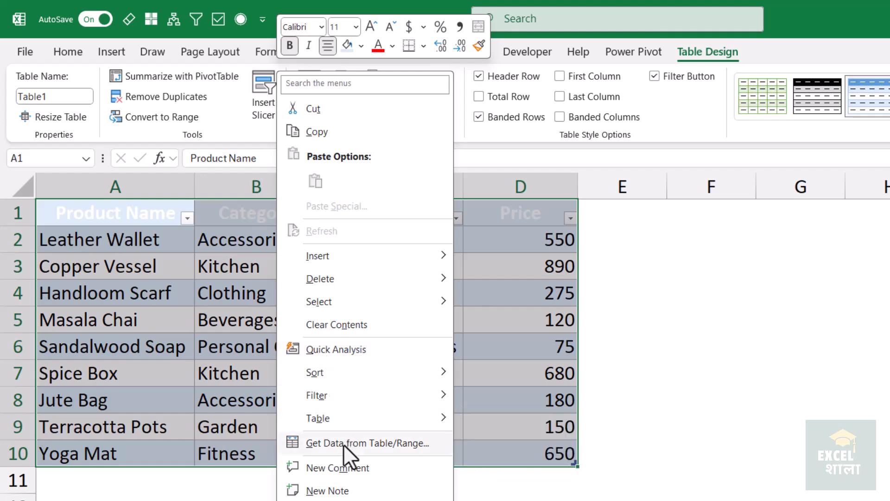
{"action": "key", "text": "Escape"}
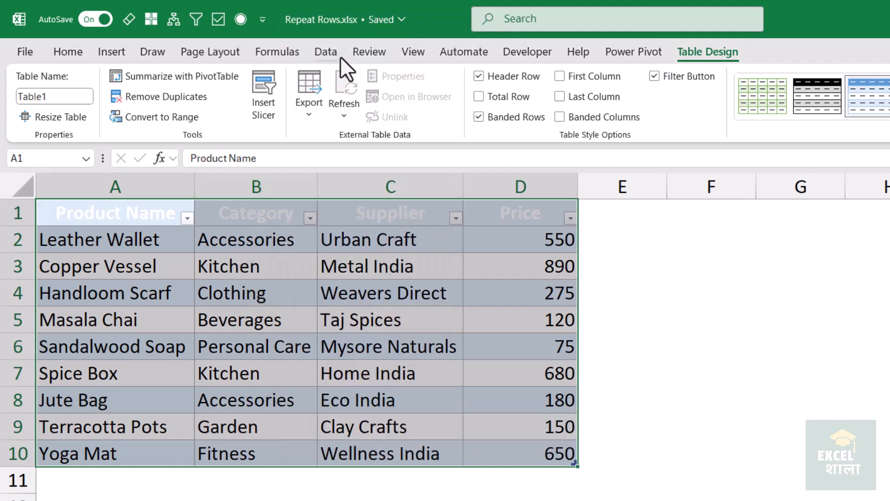
{"action": "left_click", "coordinate": [326, 52]}
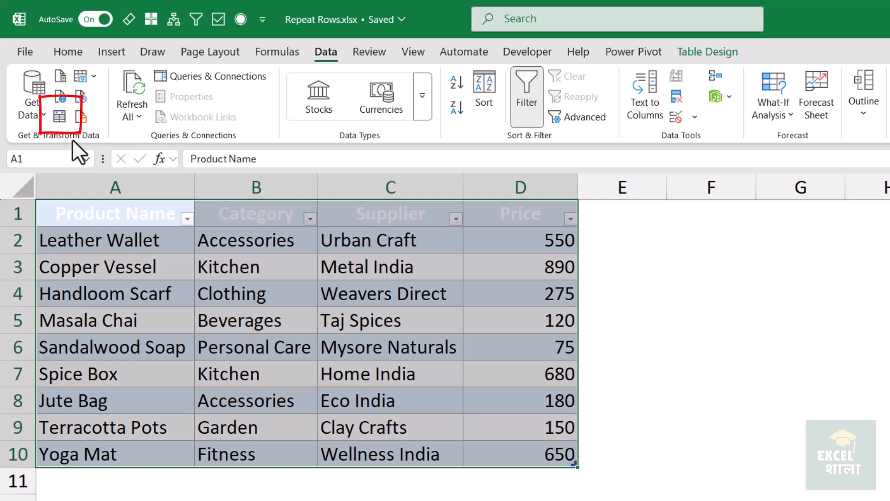
{"action": "left_click", "coordinate": [59, 115]}
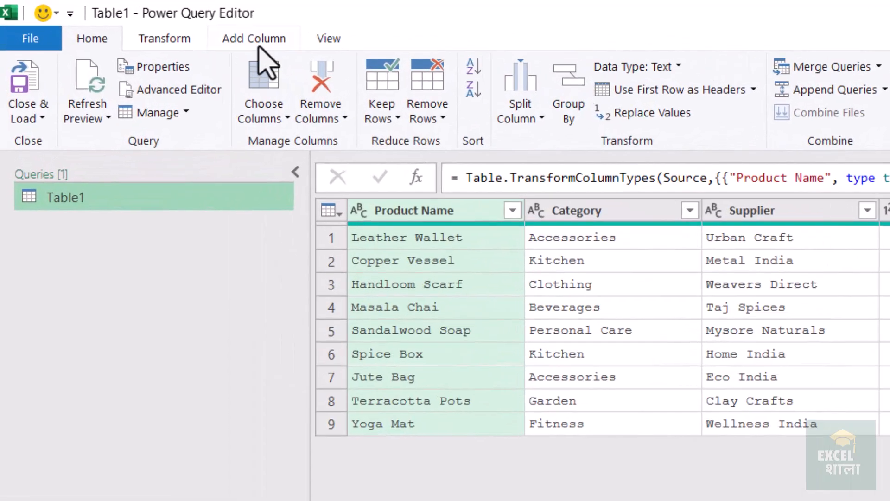
Add a custom column named Custom with the list formula {1..5} to the Table1 query.
{"action": "left_click", "coordinate": [253, 42]}
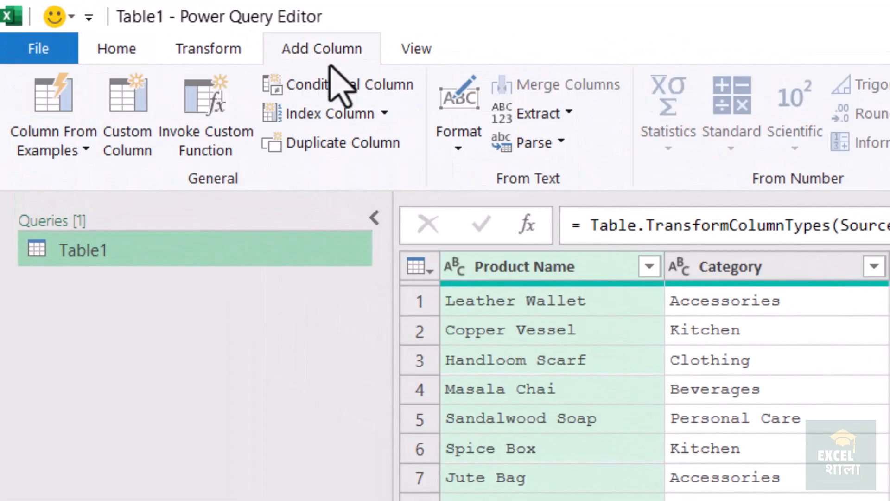
{"action": "left_click", "coordinate": [124, 118]}
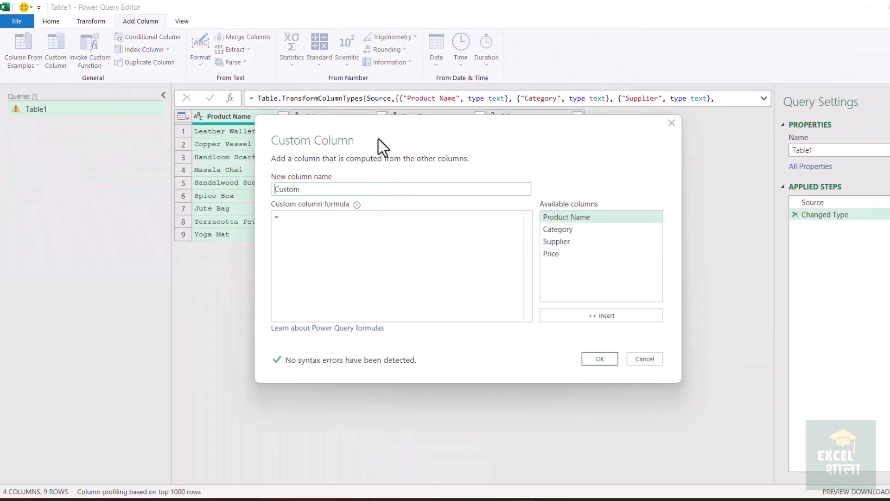
{"action": "left_click_drag", "start_coordinate": [383, 147], "coordinate": [234, 116]}
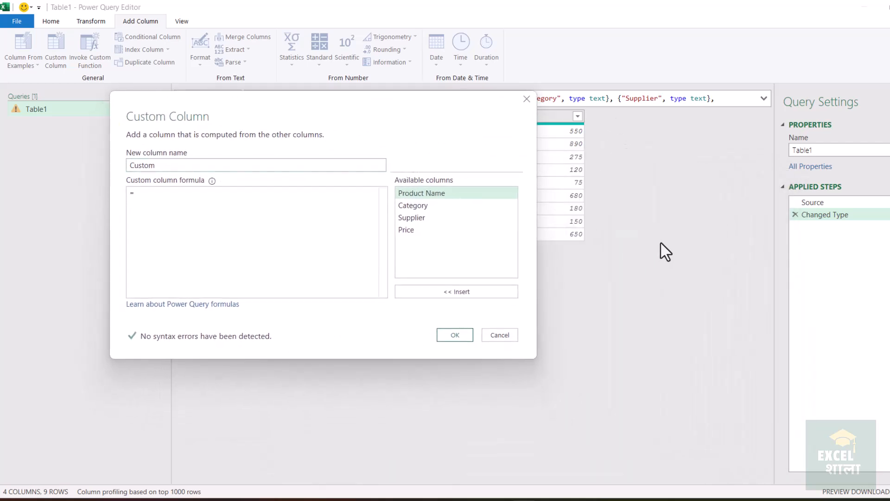
{"action": "left_click", "coordinate": [255, 196]}
{"action": "type", "text": "{}"}
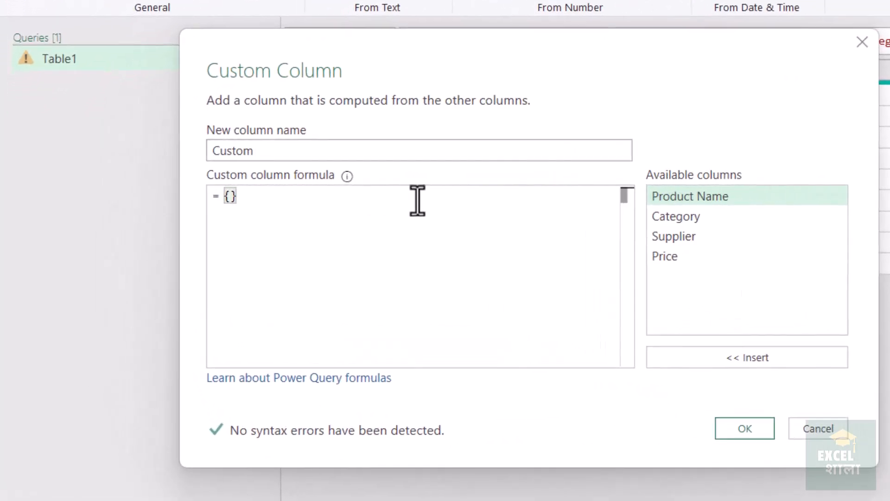
{"action": "left_click", "coordinate": [230, 197]}
{"action": "type", "text": "1..5"}
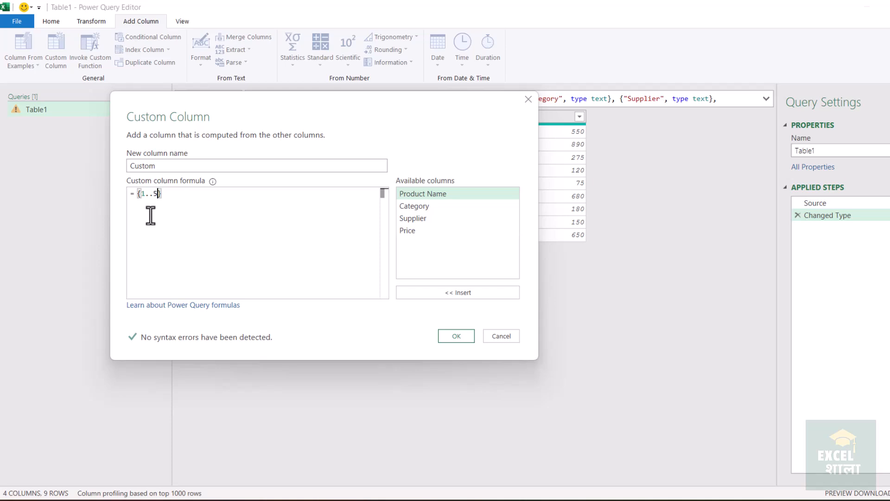
{"action": "left_click", "coordinate": [453, 337]}
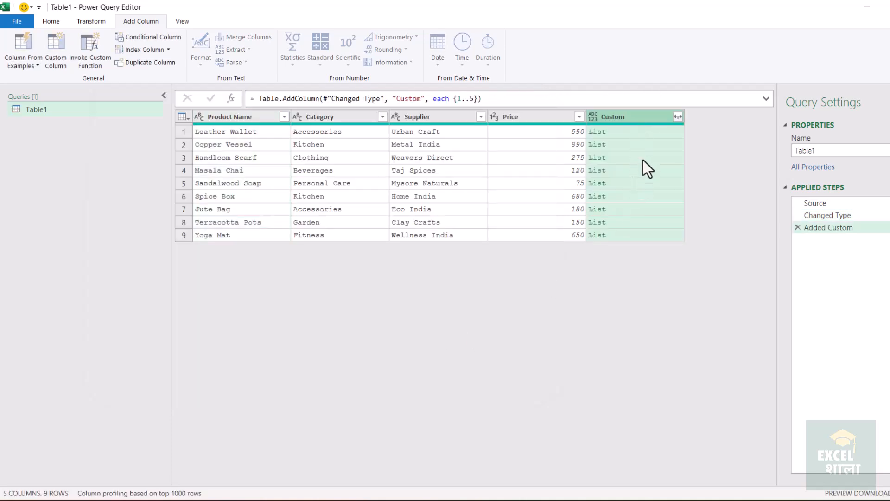
Preview the lists in the first rows of the Custom column and expand the column to new rows.
{"action": "left_click", "coordinate": [636, 133]}
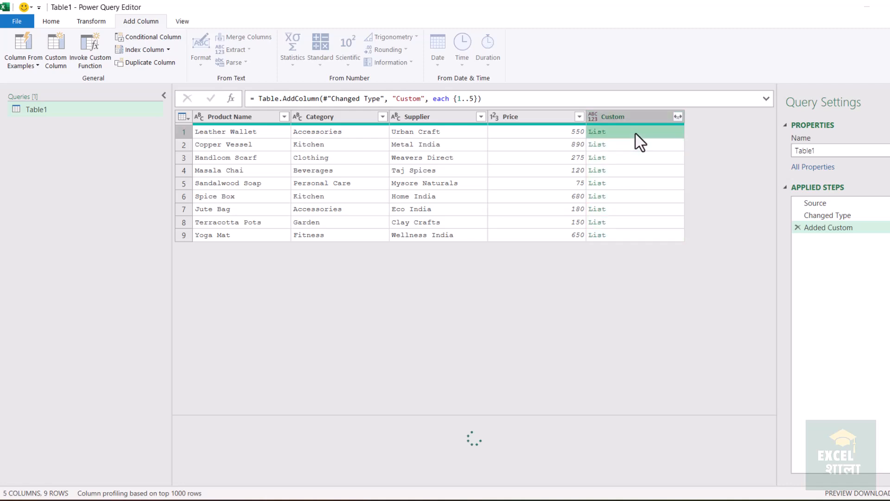
{"action": "scroll", "coordinate": [225, 465], "scroll_direction": "up", "scroll_amount": 2}
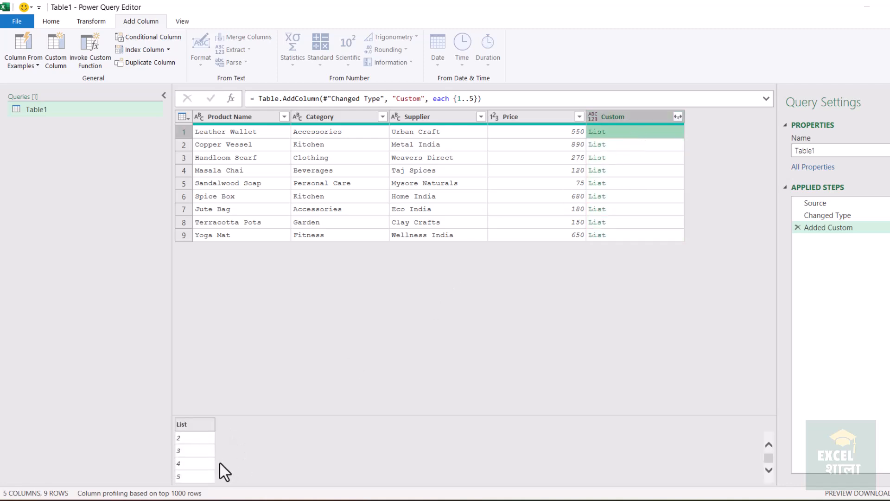
{"action": "left_click", "coordinate": [629, 147]}
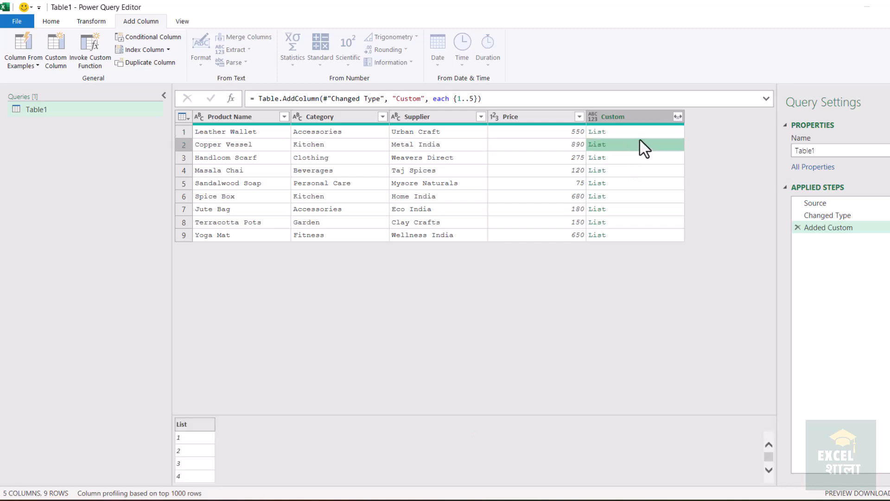
{"action": "left_click", "coordinate": [641, 134]}
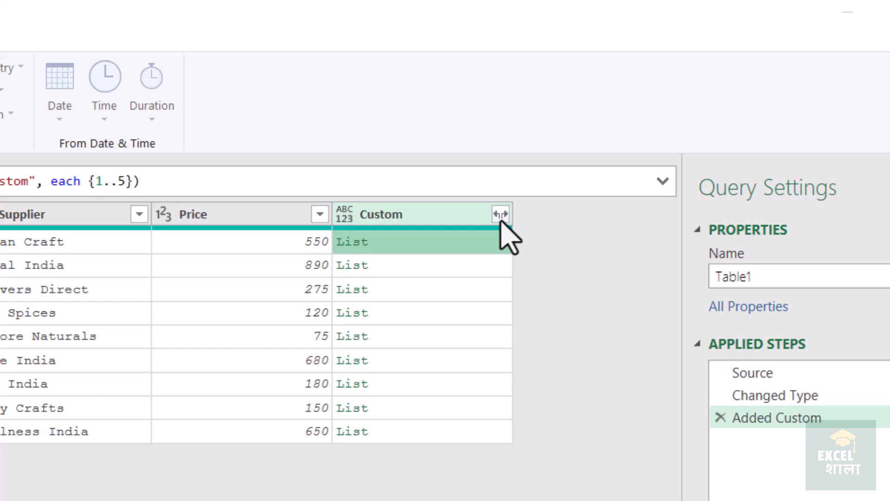
{"action": "left_click", "coordinate": [500, 215]}
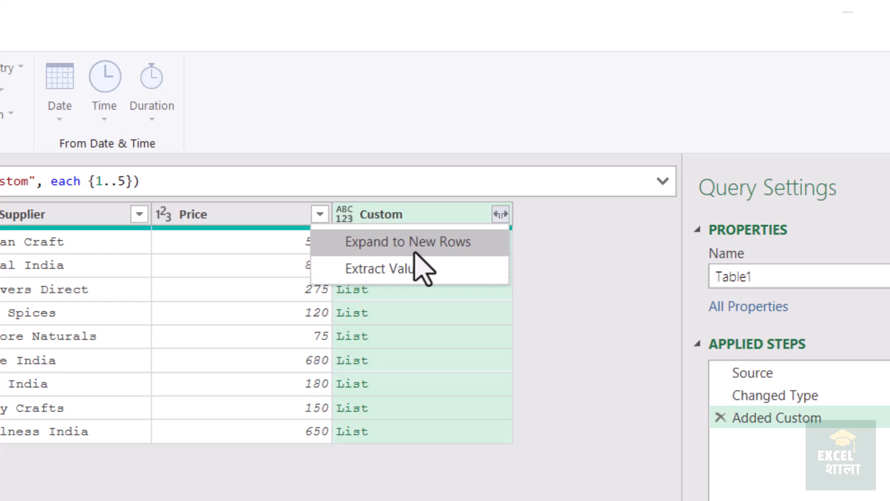
{"action": "left_click", "coordinate": [414, 253]}
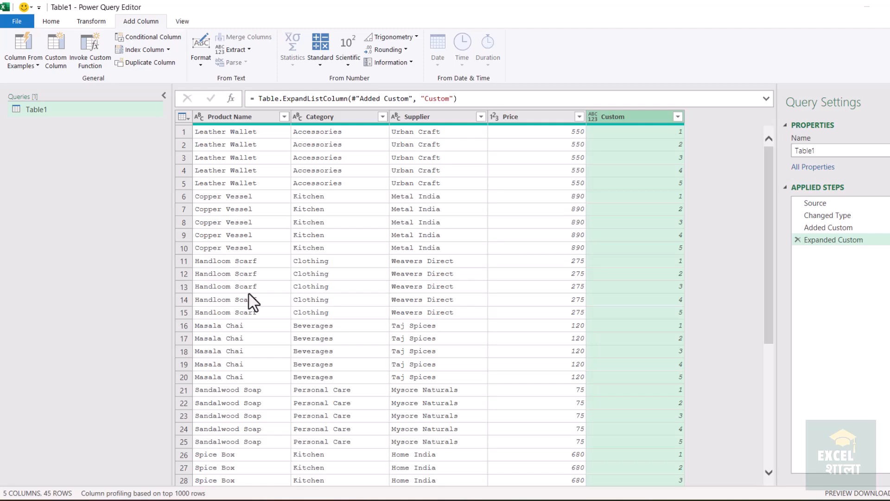
{"action": "scroll", "coordinate": [257, 303], "scroll_direction": "down", "scroll_amount": 6}
{"action": "scroll", "coordinate": [261, 305], "scroll_direction": "up", "scroll_amount": 6}
Close the query editor, load the expanded query to a worksheet and check the repeated product rows.
{"action": "left_click", "coordinate": [24, 26]}
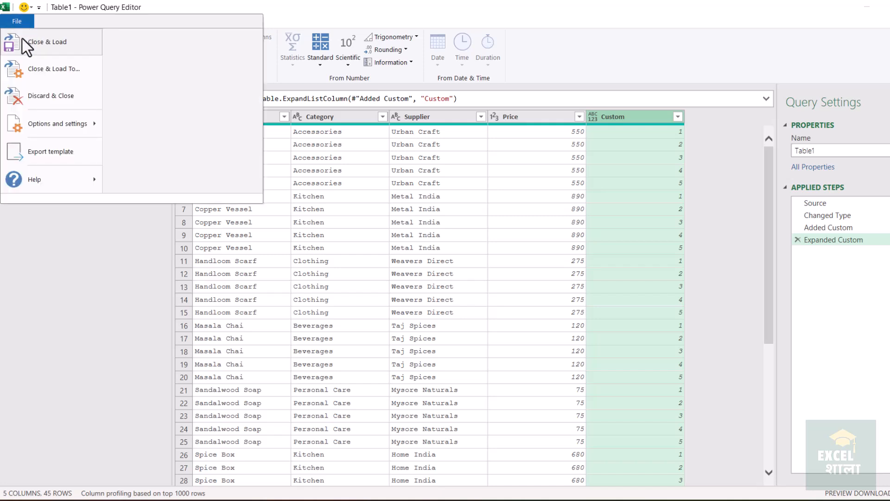
{"action": "left_click", "coordinate": [56, 55]}
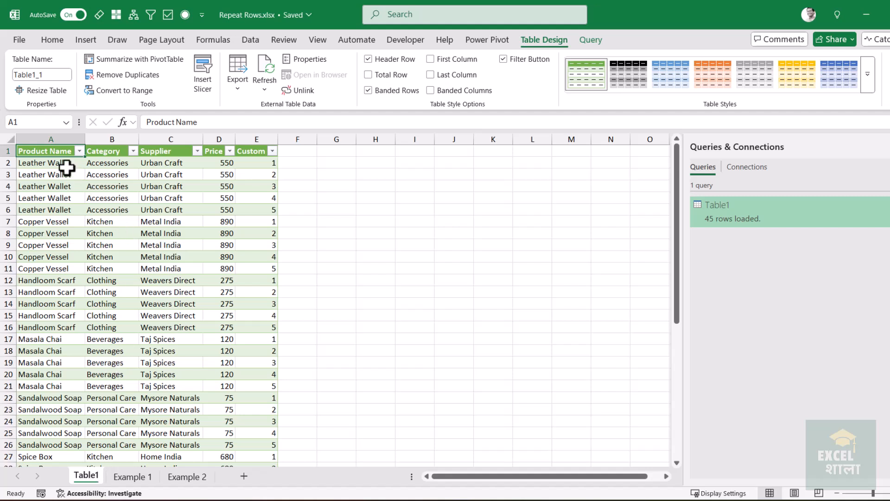
{"action": "left_click_drag", "start_coordinate": [59, 163], "coordinate": [59, 265]}
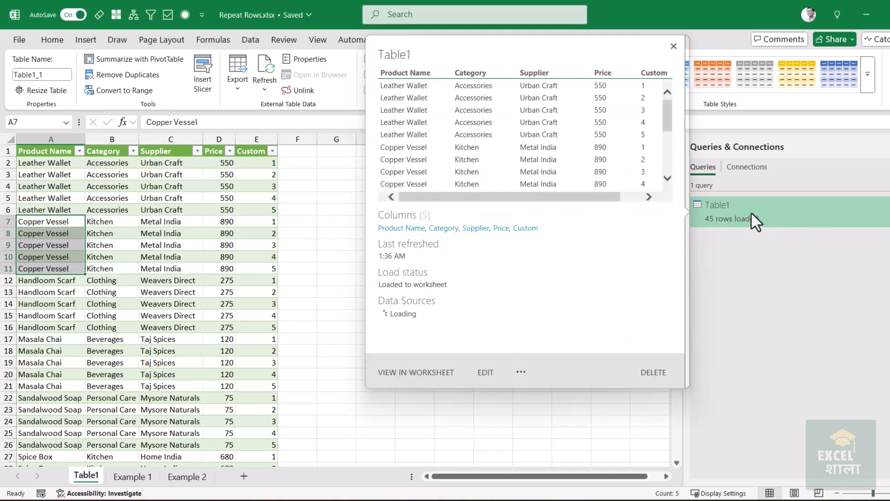
Reopen the Table1 query, change the list in the Added Custom step to {1..3} and return to the Expanded Custom step.
{"action": "double_click", "coordinate": [757, 212]}
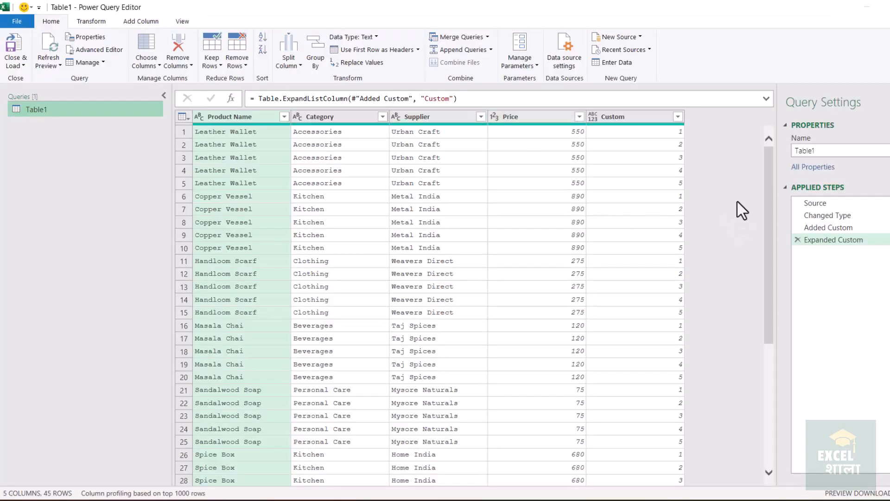
{"action": "left_click", "coordinate": [830, 228]}
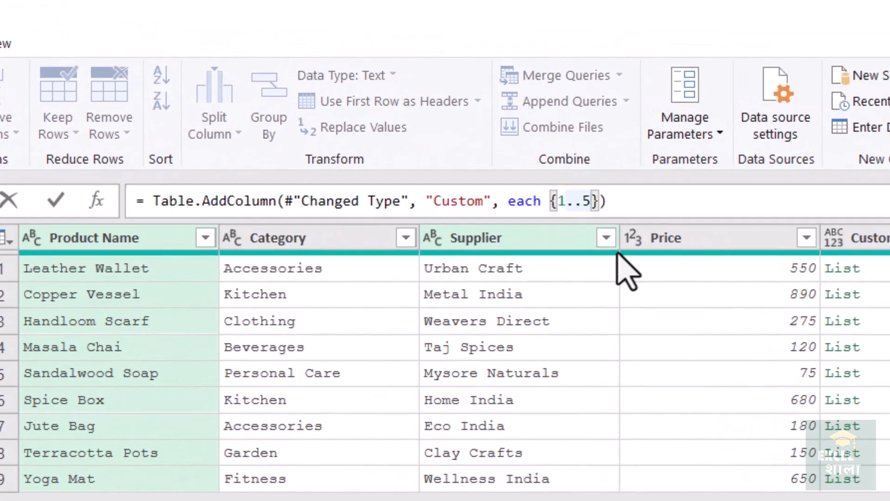
{"action": "key", "text": "BackSpace"}
{"action": "type", "text": "3"}
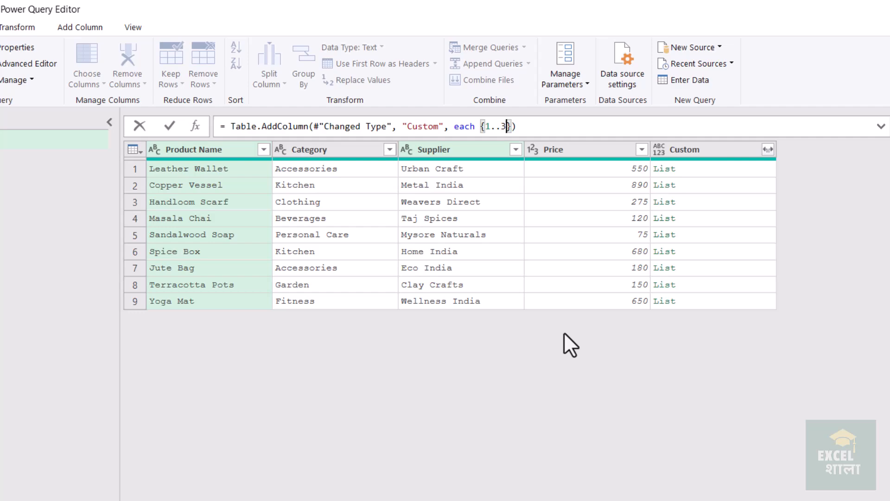
{"action": "key", "text": "Return"}
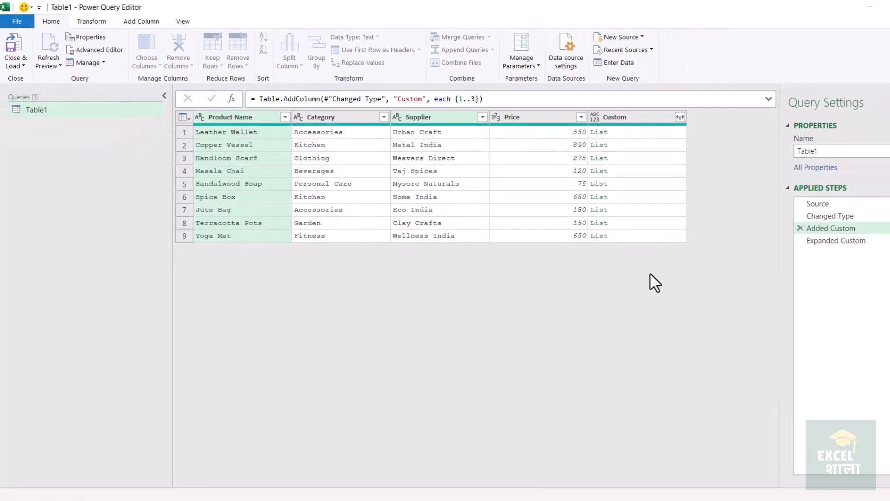
{"action": "left_click", "coordinate": [812, 242]}
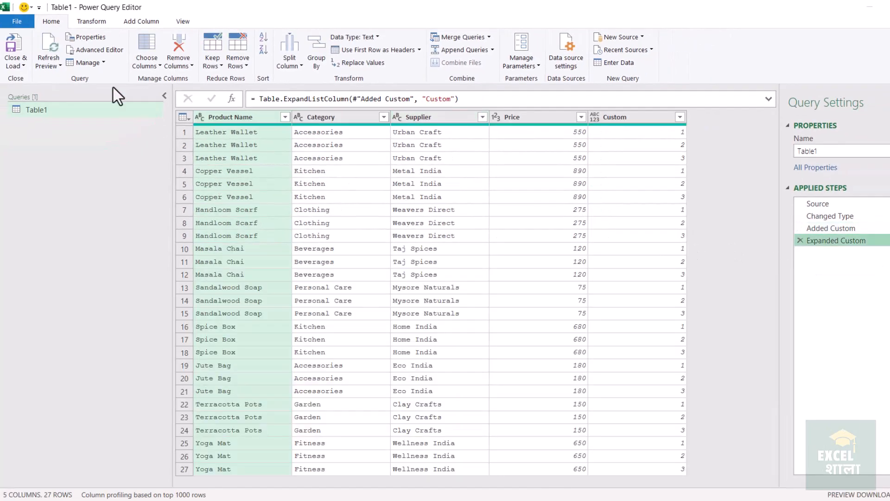
Close and load the edited Table1 query, and review the Units Required values on the Example 2 sheet.
{"action": "left_click", "coordinate": [15, 51]}
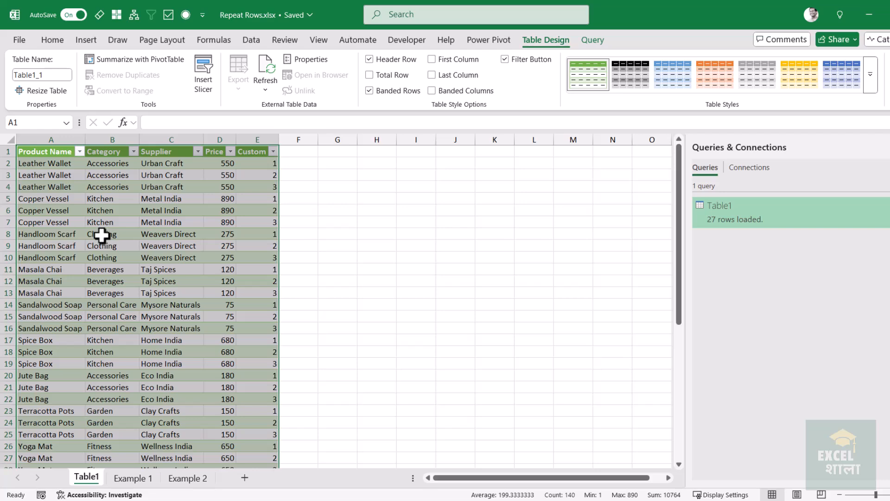
{"action": "left_click", "coordinate": [197, 478]}
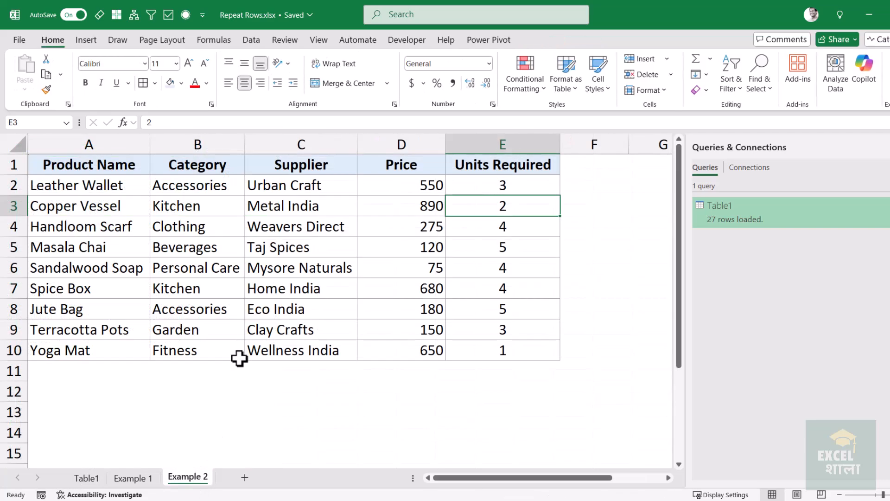
{"action": "left_click", "coordinate": [474, 188]}
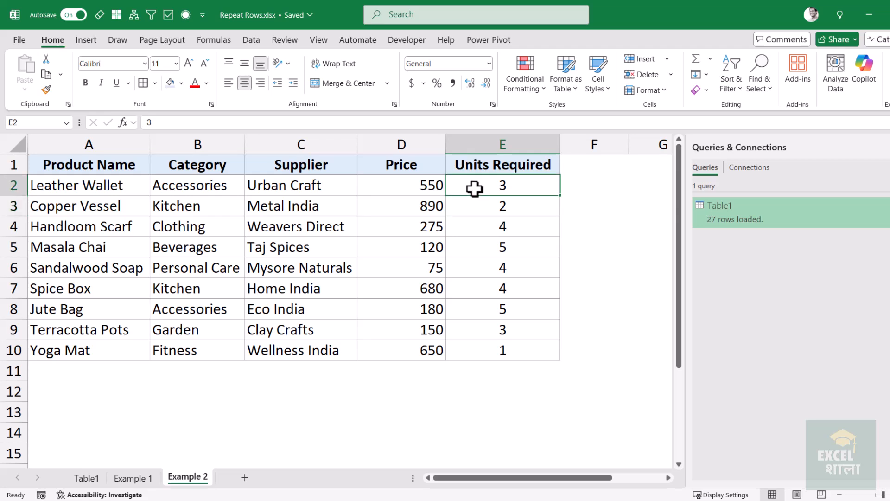
{"action": "left_click", "coordinate": [473, 203]}
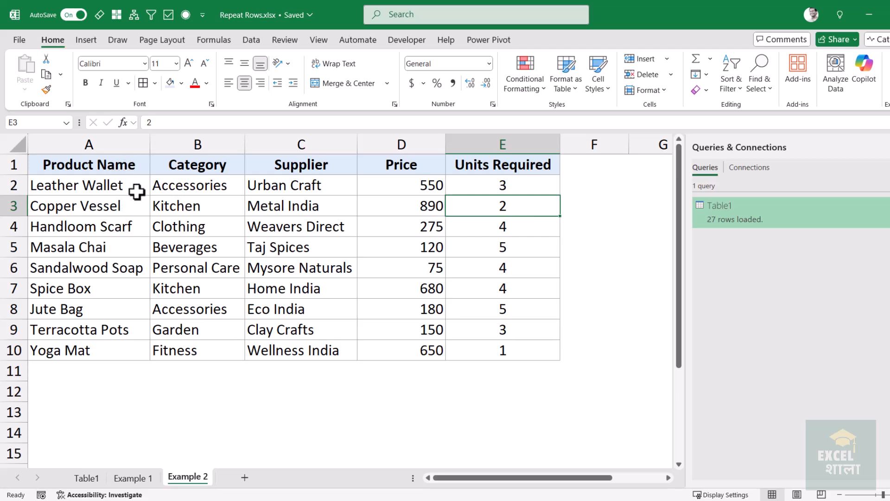
Convert the Example 2 product range $A$1:$E$10 to a table with headers and load it into the Power Query editor.
{"action": "left_click", "coordinate": [186, 204]}
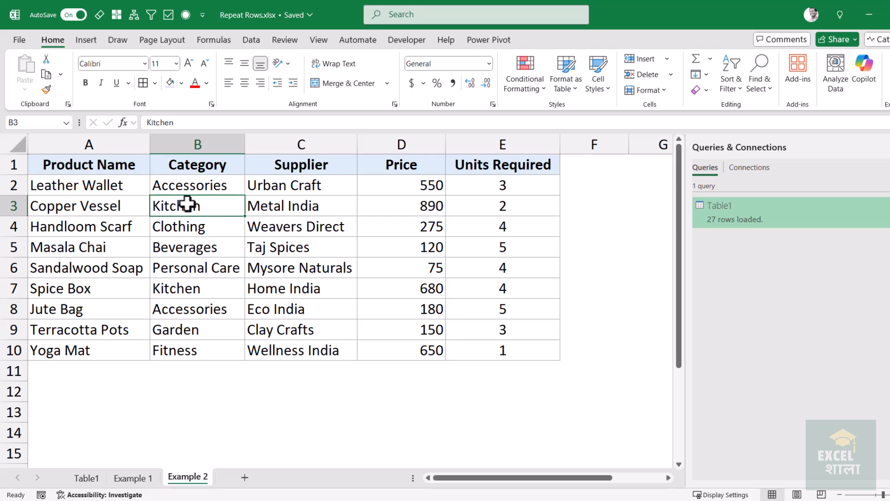
{"action": "key", "text": "ctrl+t"}
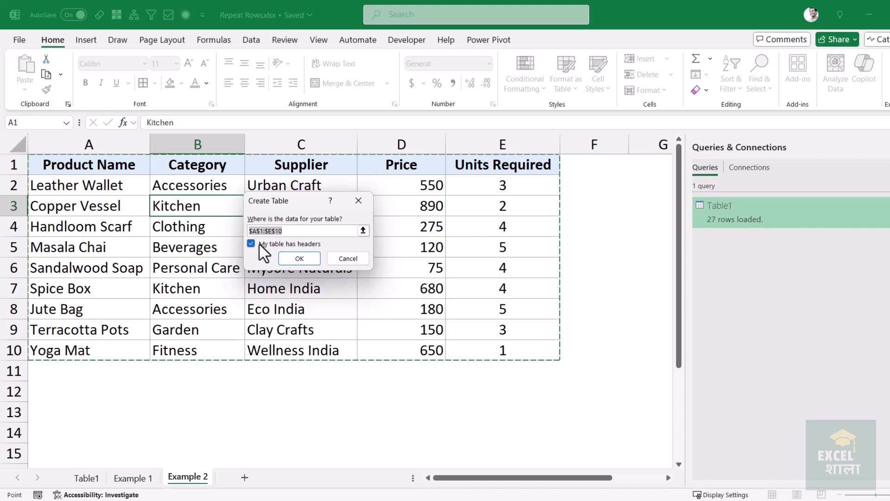
{"action": "left_click", "coordinate": [294, 260]}
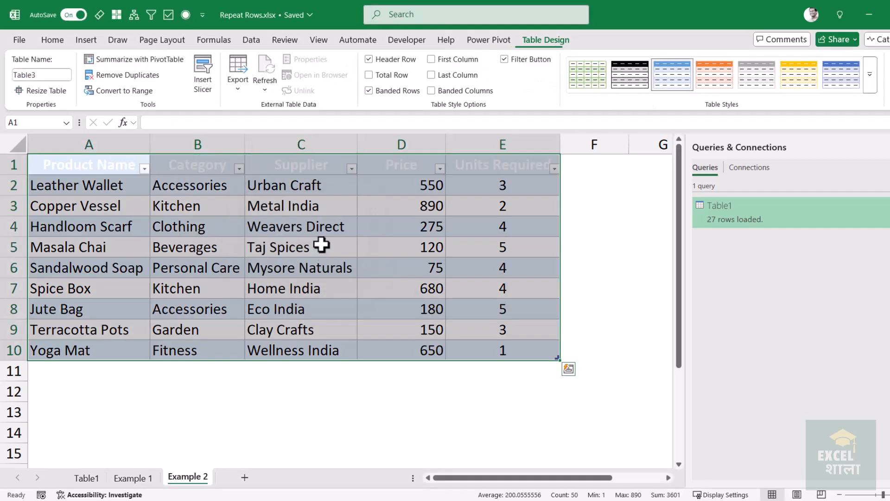
{"action": "right_click", "coordinate": [280, 207]}
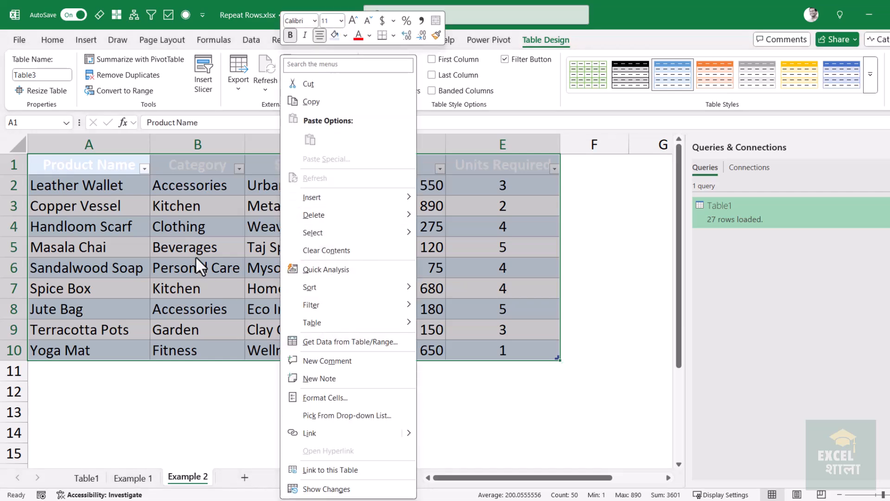
{"action": "left_click", "coordinate": [251, 40]}
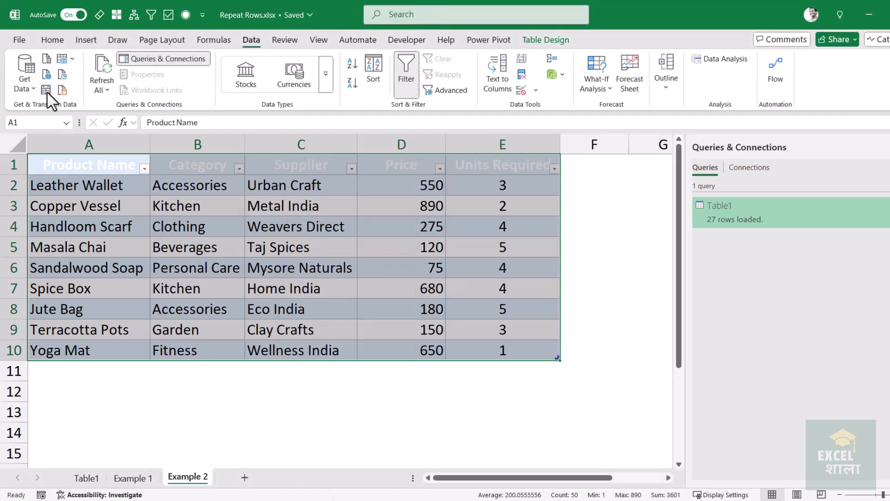
{"action": "left_click", "coordinate": [46, 92]}
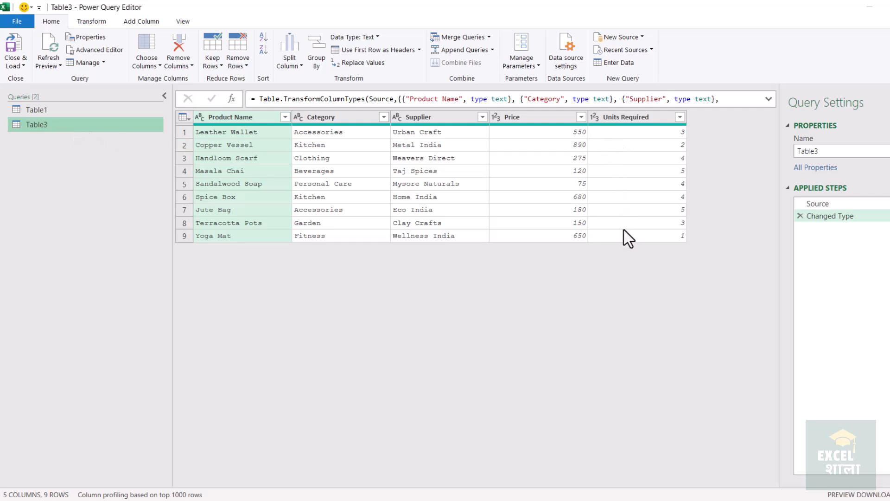
Add a custom column named Custom with the list formula {1..[Units Required]} to the Table3 query.
{"action": "left_click", "coordinate": [636, 132]}
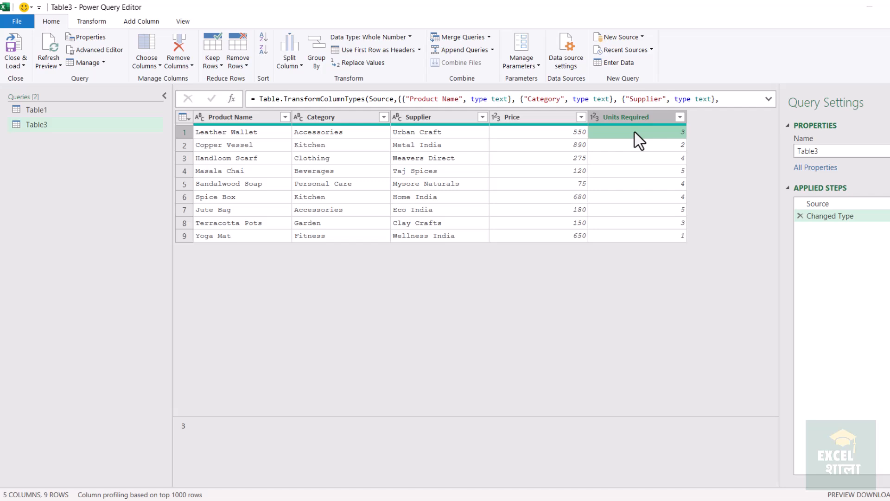
{"action": "left_click", "coordinate": [142, 21]}
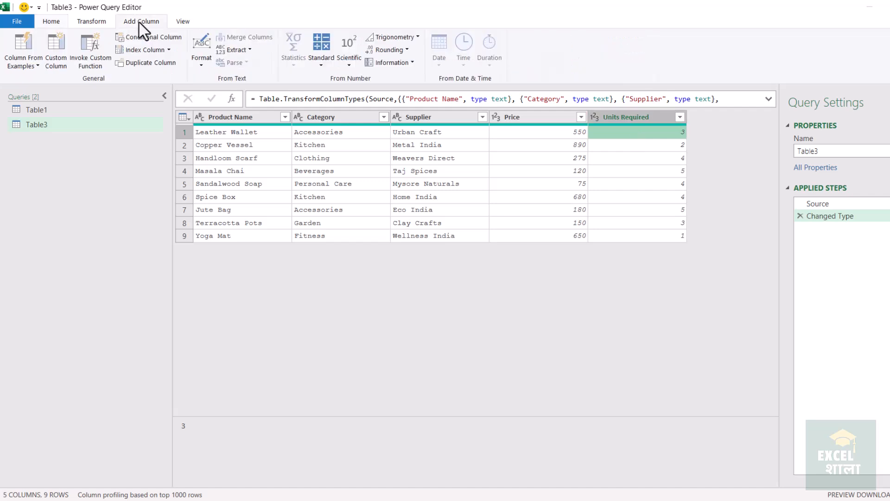
{"action": "left_click", "coordinate": [54, 49]}
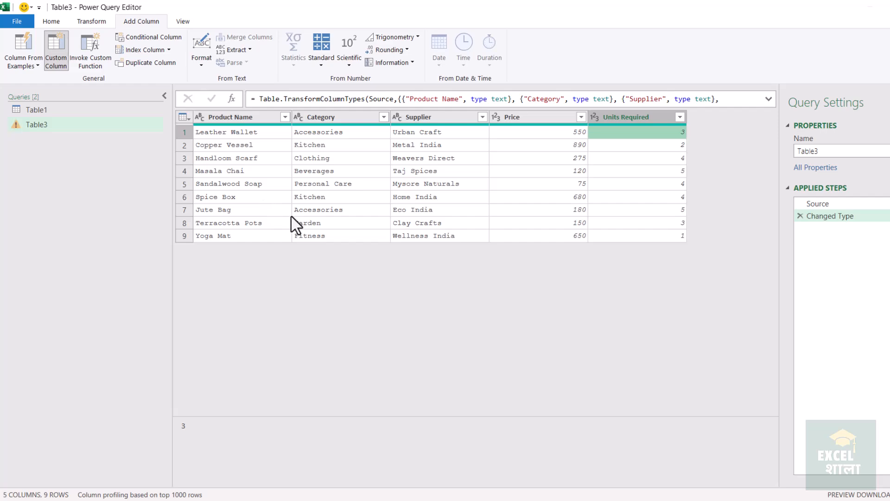
{"action": "left_click", "coordinate": [324, 243]}
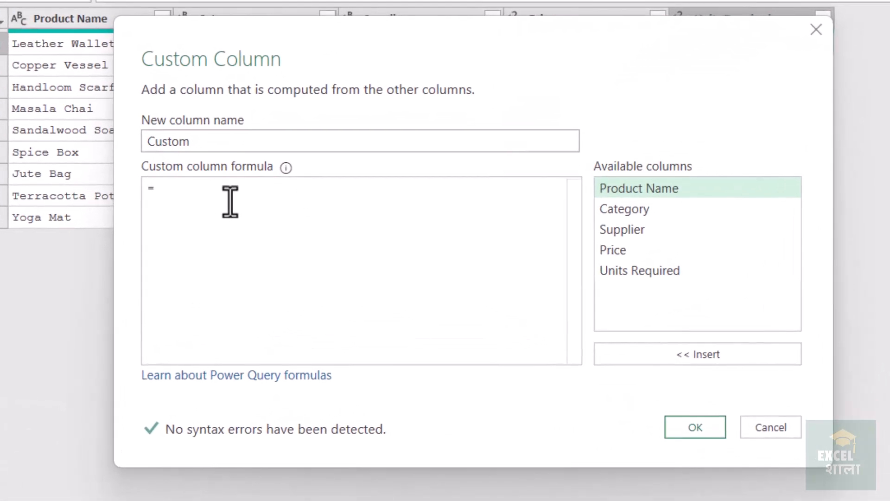
{"action": "type", "text": "{}"}
{"action": "key", "text": "Left"}
{"action": "type", "text": "1.."}
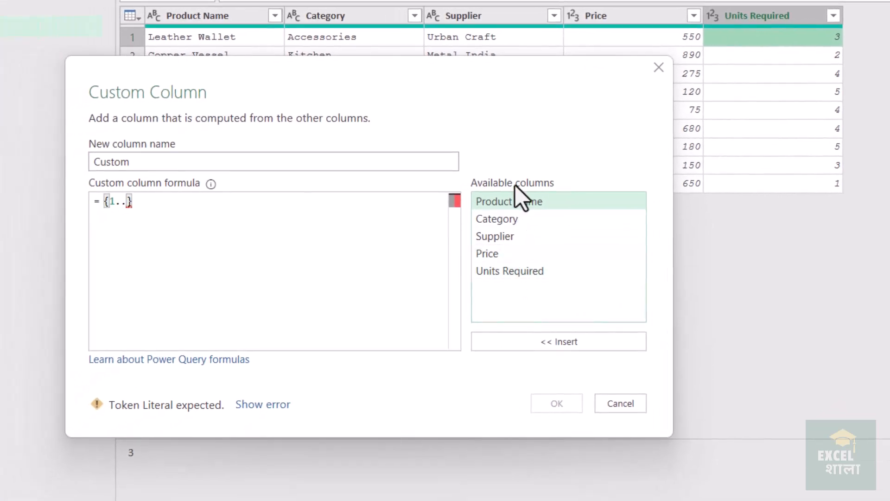
{"action": "double_click", "coordinate": [516, 274]}
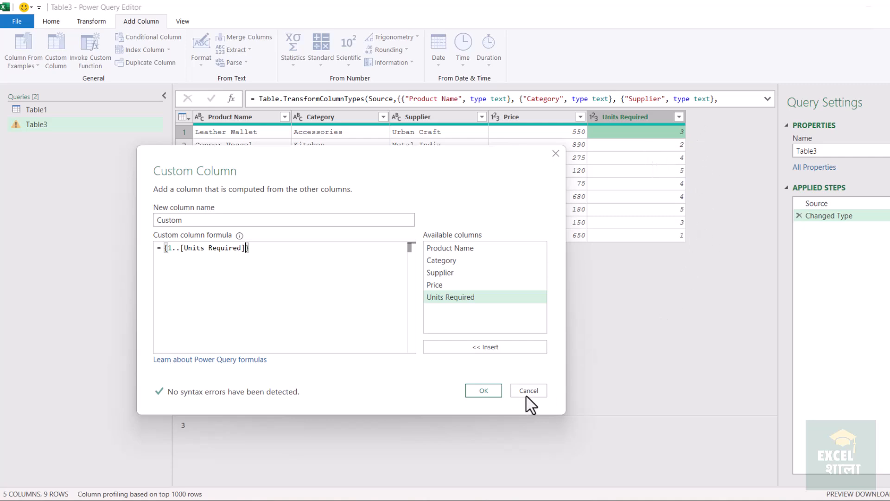
{"action": "left_click", "coordinate": [487, 392]}
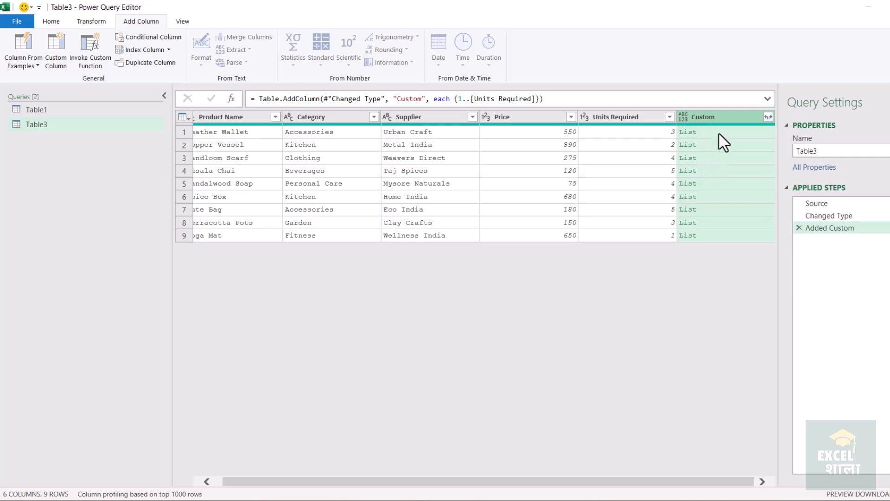
Preview the lists in the first three rows of the Table3 Custom column and expand the column to new rows.
{"action": "left_click", "coordinate": [719, 134]}
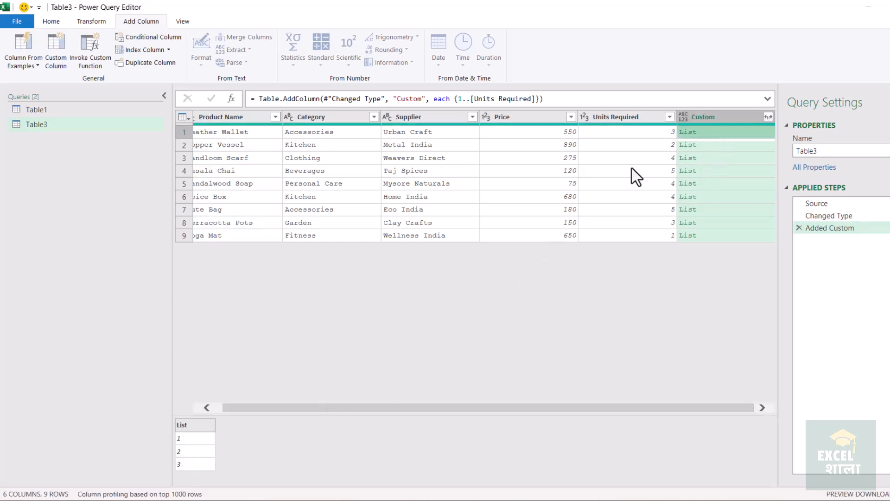
{"action": "left_click", "coordinate": [723, 146]}
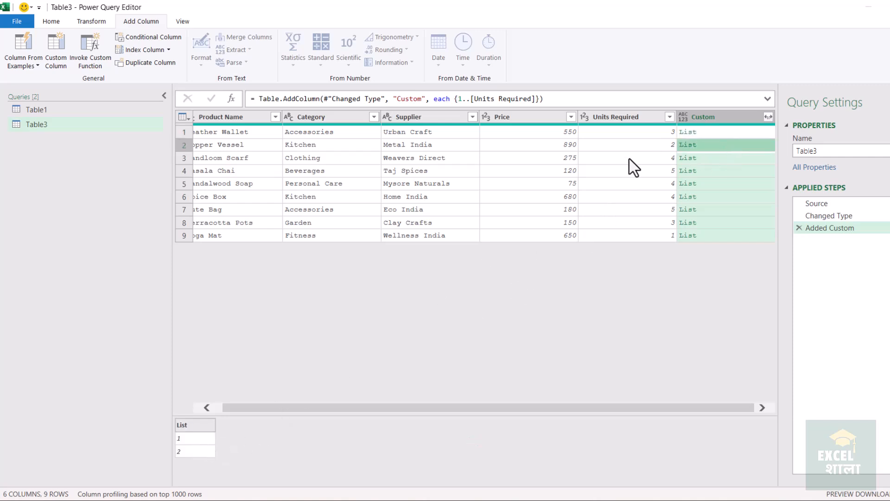
{"action": "left_click", "coordinate": [711, 159]}
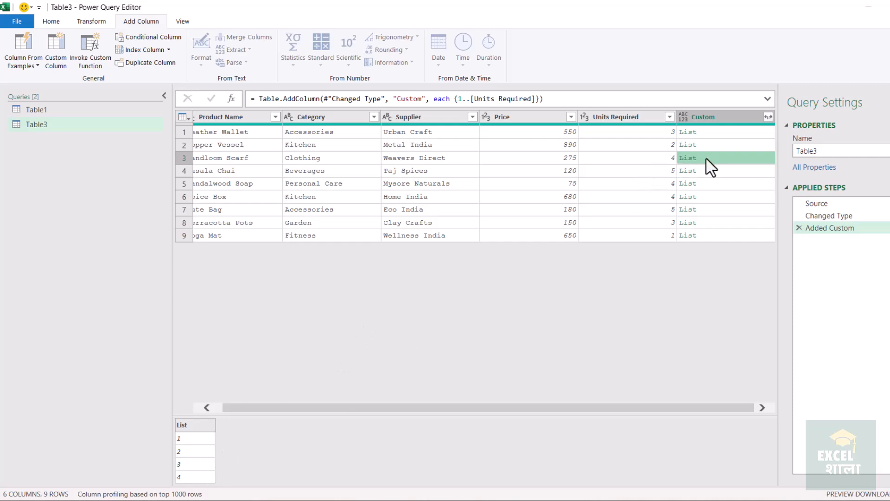
{"action": "left_click", "coordinate": [768, 117]}
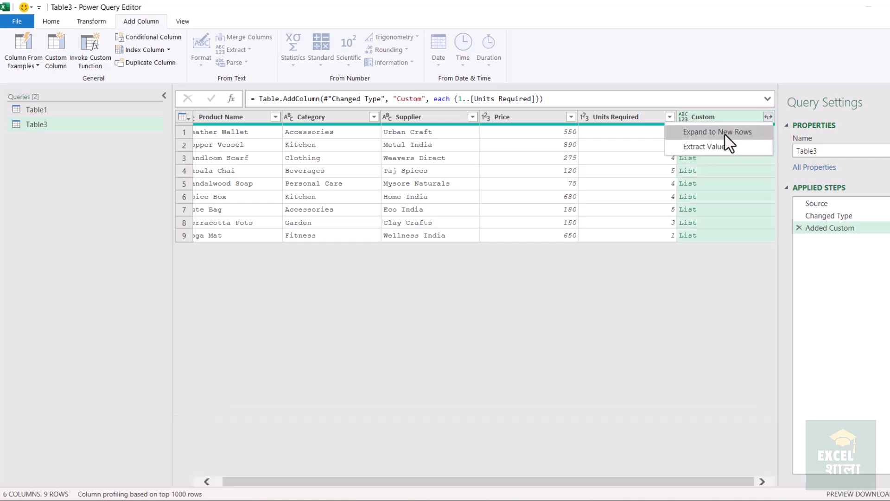
{"action": "left_click", "coordinate": [725, 135]}
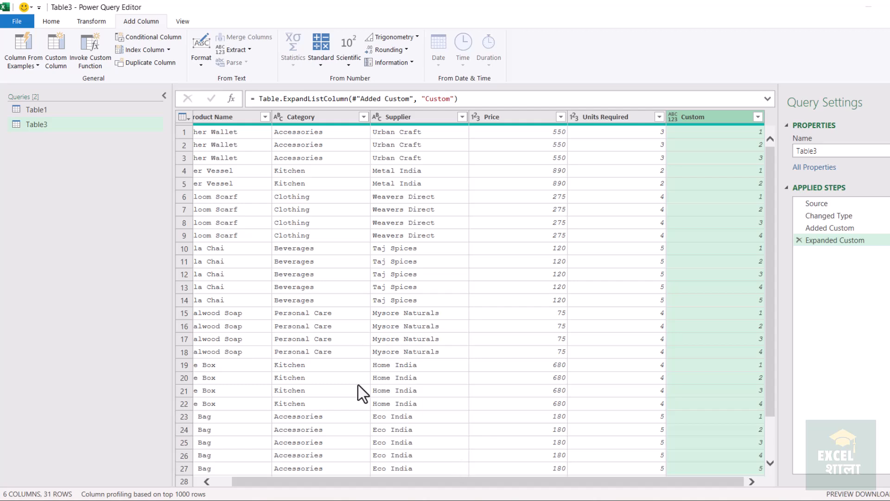
Remove the expanded Custom column from the Table3 query.
{"action": "left_click_drag", "start_coordinate": [335, 482], "coordinate": [207, 480]}
{"action": "right_click", "coordinate": [700, 116]}
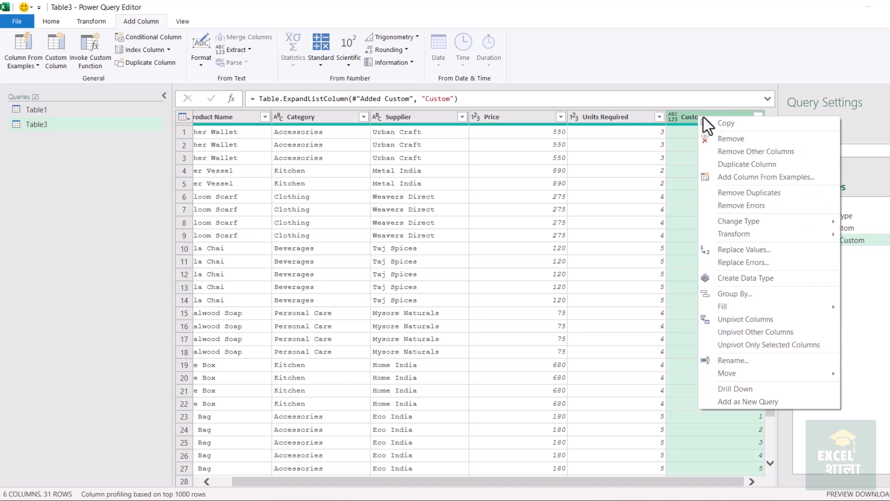
{"action": "left_click", "coordinate": [736, 139]}
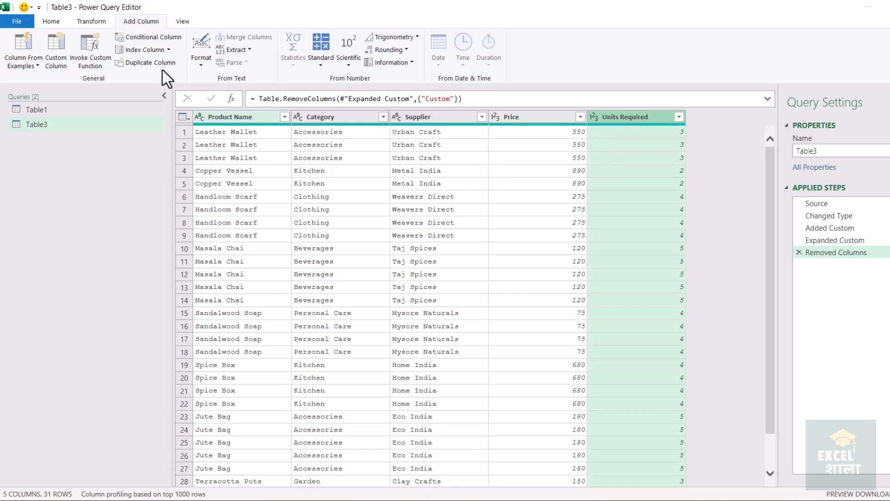
Close and load the Table3 query to a worksheet and check the repeated Copper Vessel rows against their units required.
{"action": "left_click", "coordinate": [51, 22]}
{"action": "left_click", "coordinate": [18, 51]}
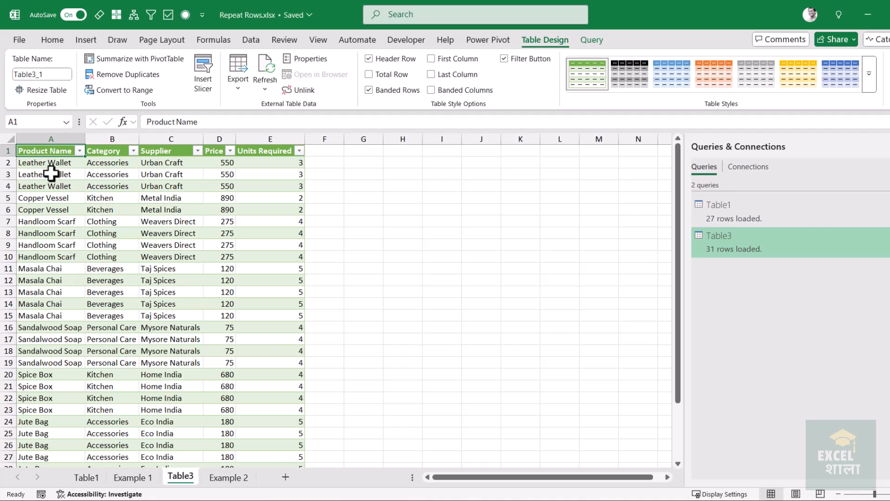
{"action": "left_click_drag", "start_coordinate": [44, 163], "coordinate": [46, 211]}
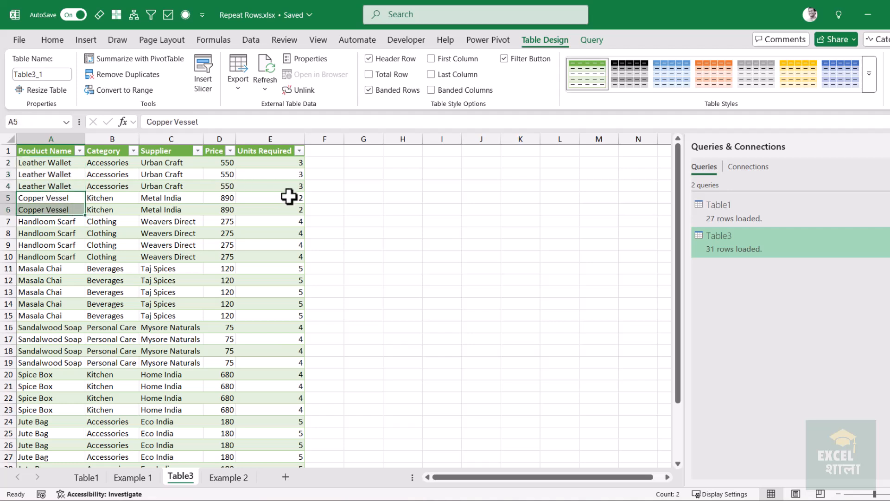
{"action": "left_click_drag", "start_coordinate": [290, 198], "coordinate": [291, 211]}
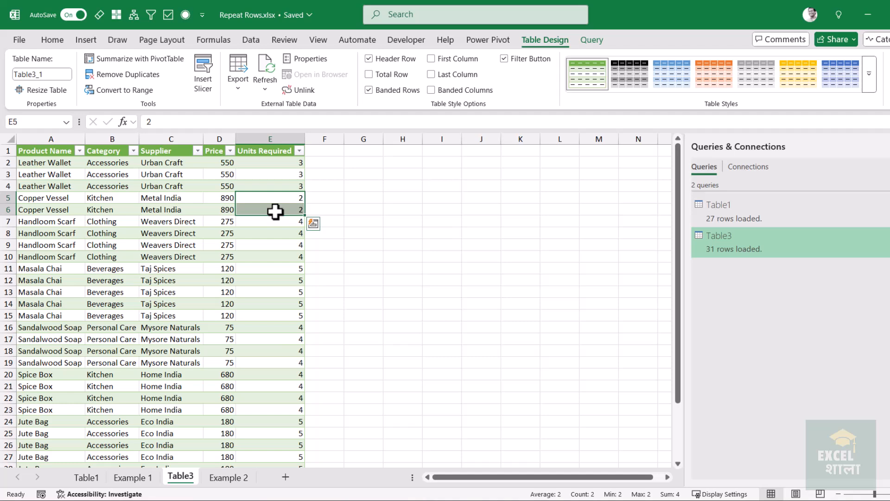
Set the Units Required value for Leather Wallet on the Example 2 sheet to 10.
{"action": "left_click", "coordinate": [232, 477]}
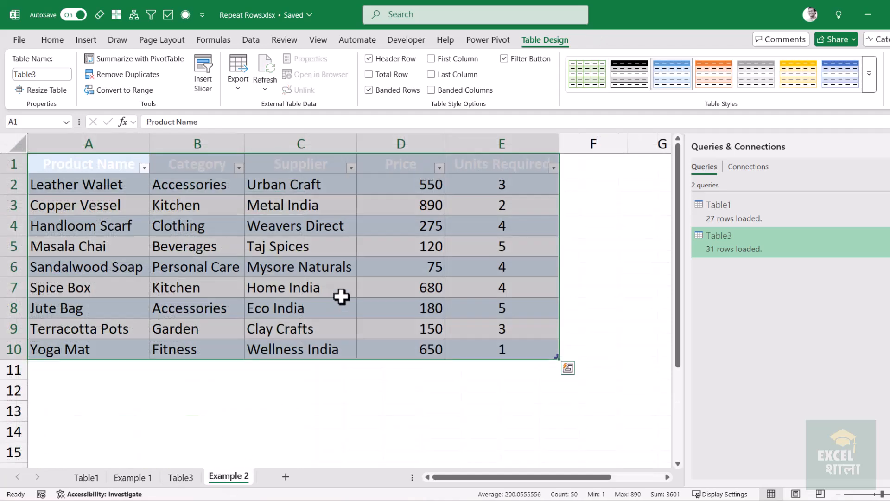
{"action": "left_click", "coordinate": [481, 184]}
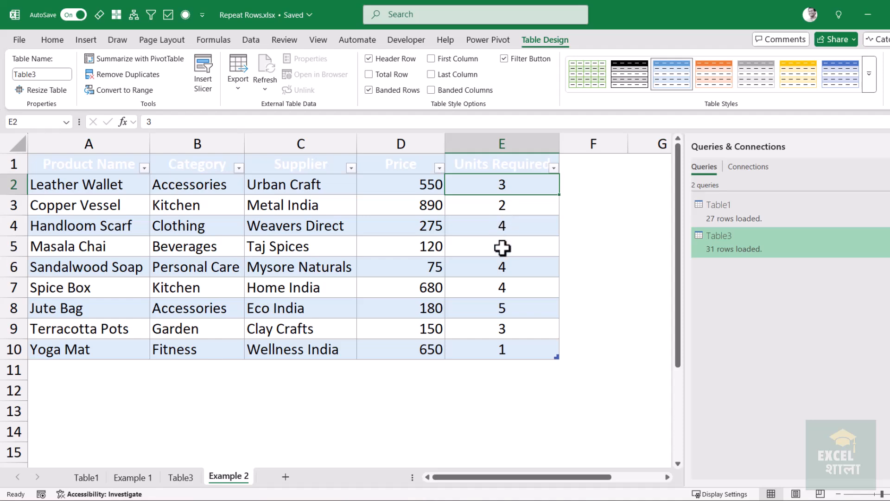
{"action": "type", "text": "10"}
{"action": "key", "text": "Return"}
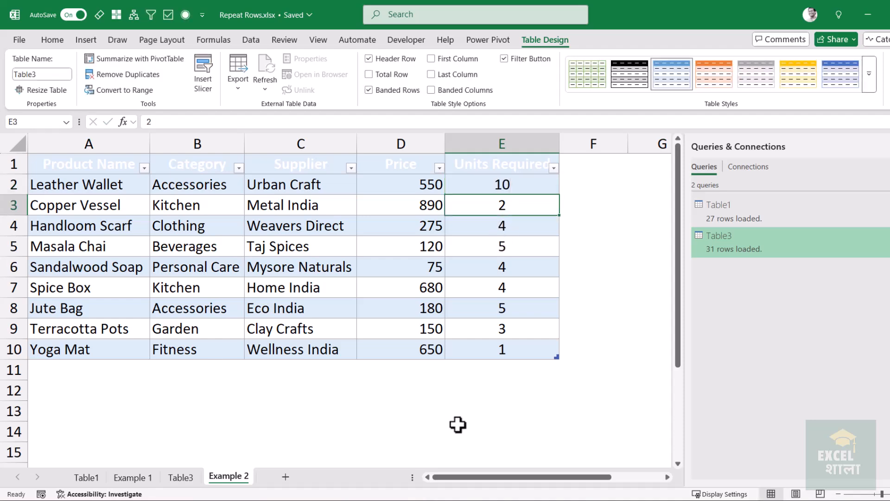
Refresh the loaded query table on the Table3 sheet and check the repeated Leather Wallet rows.
{"action": "left_click", "coordinate": [180, 477]}
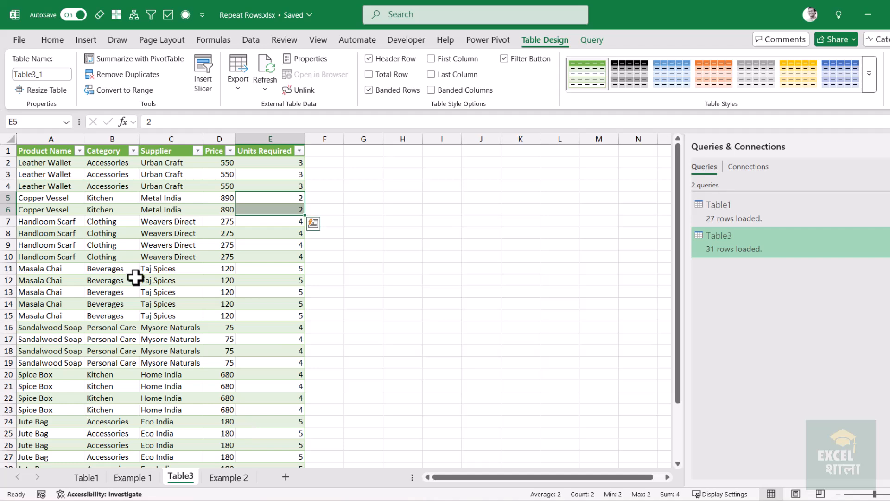
{"action": "right_click", "coordinate": [110, 177]}
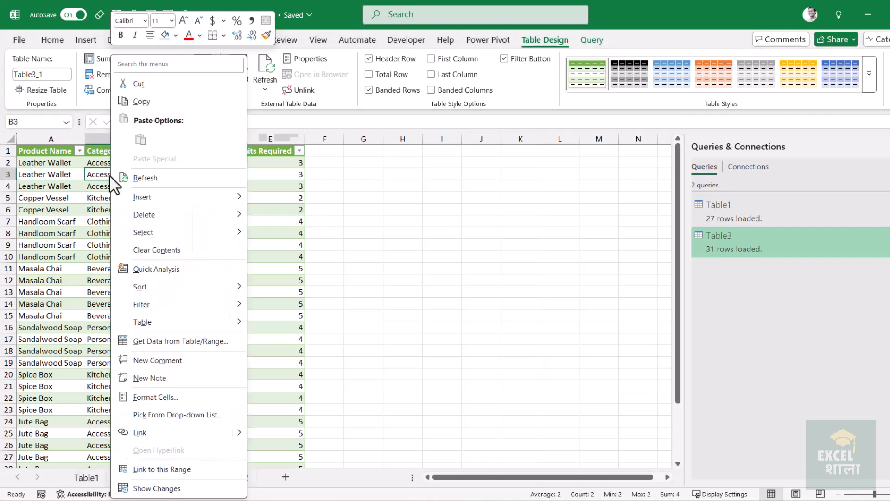
{"action": "left_click", "coordinate": [163, 179]}
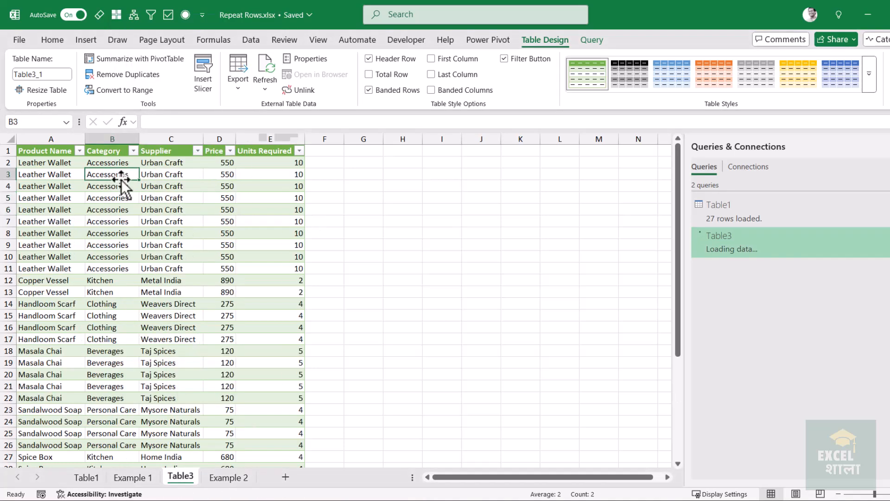
{"action": "left_click_drag", "start_coordinate": [57, 163], "coordinate": [42, 268]}
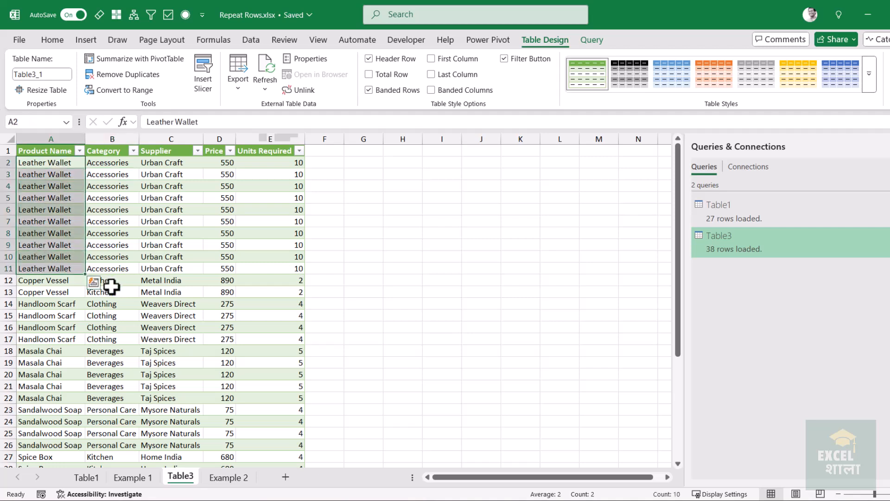